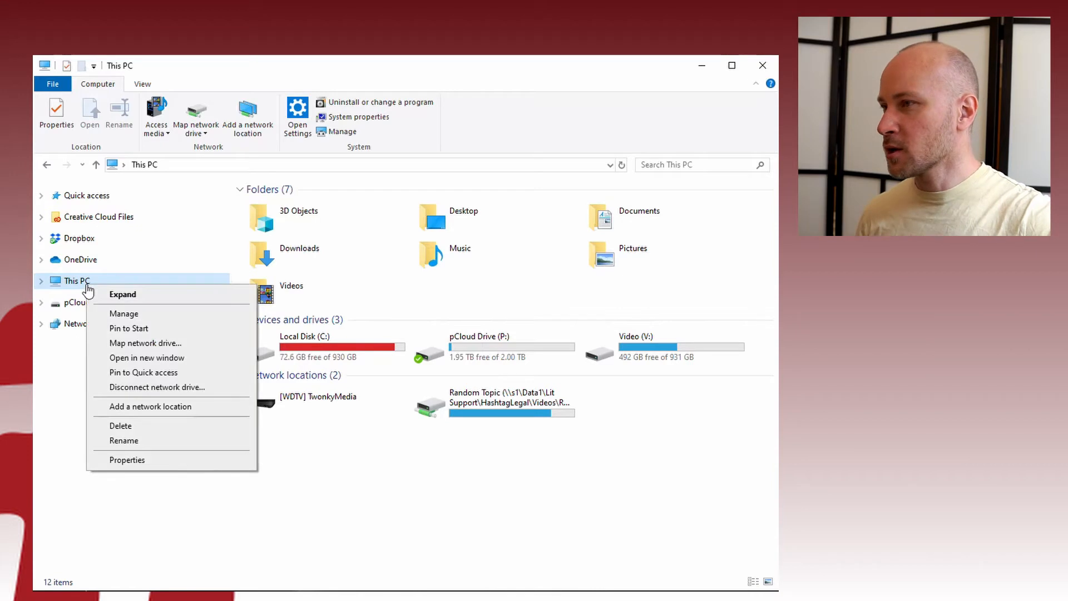
Step: Open Disk Management in Computer Management for this PC and start creating a virtual hard disk
click(204, 315)
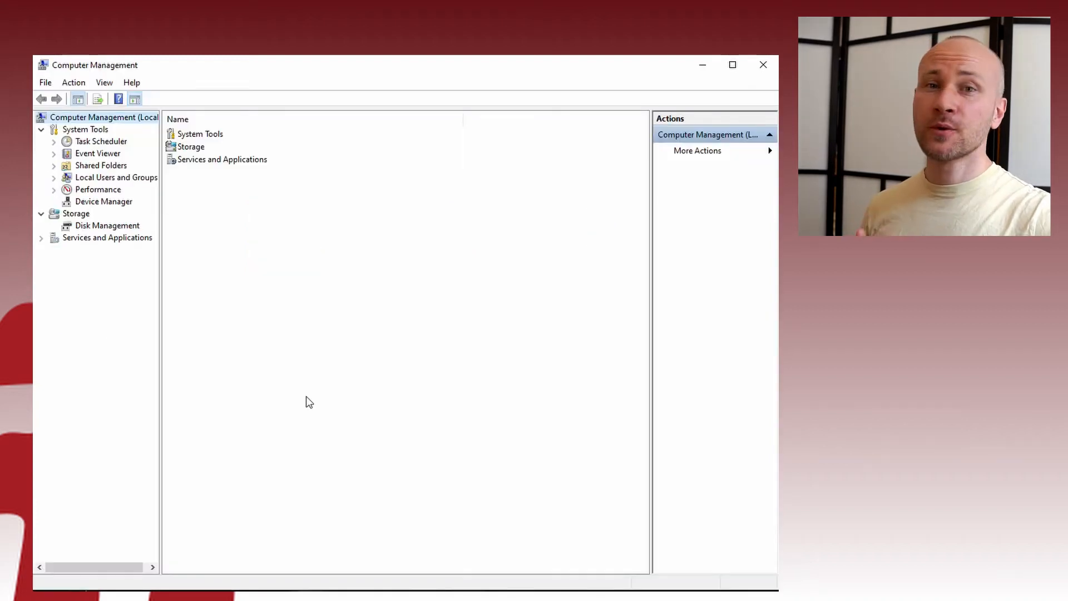
click(109, 228)
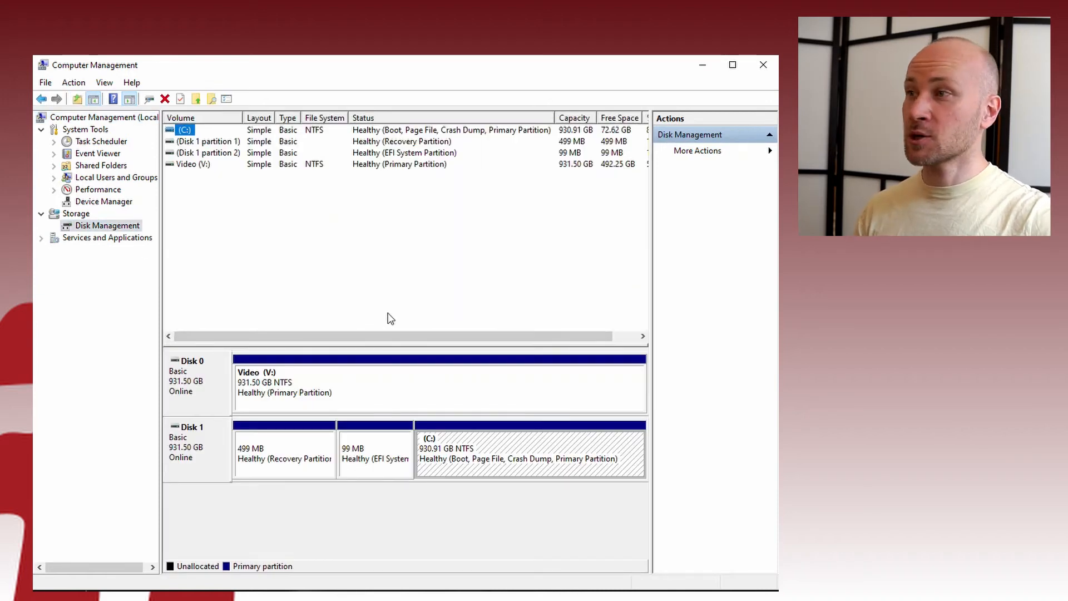
click(74, 83)
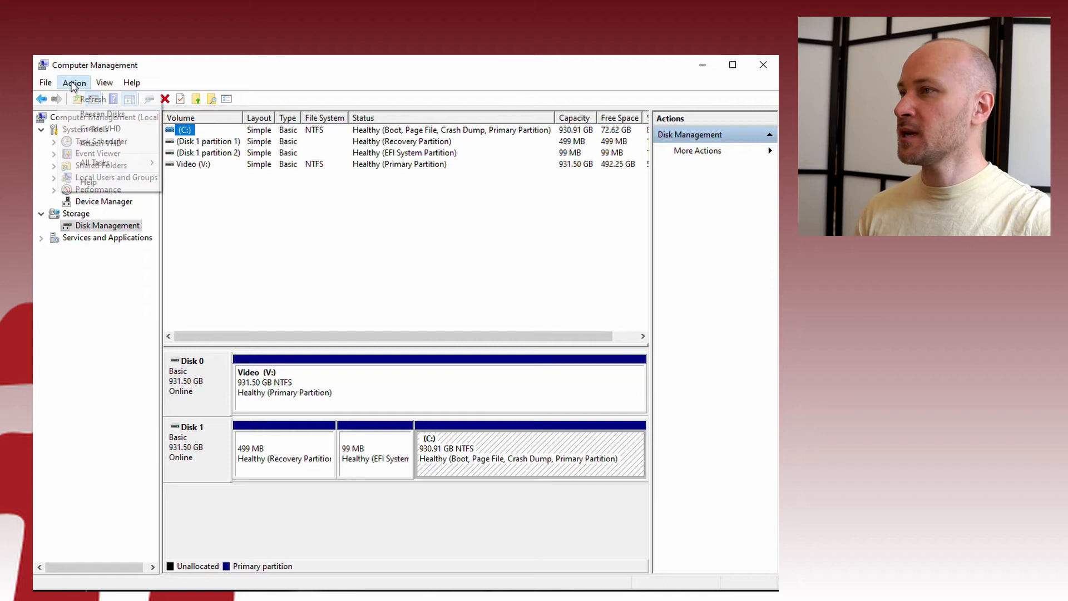
click(112, 130)
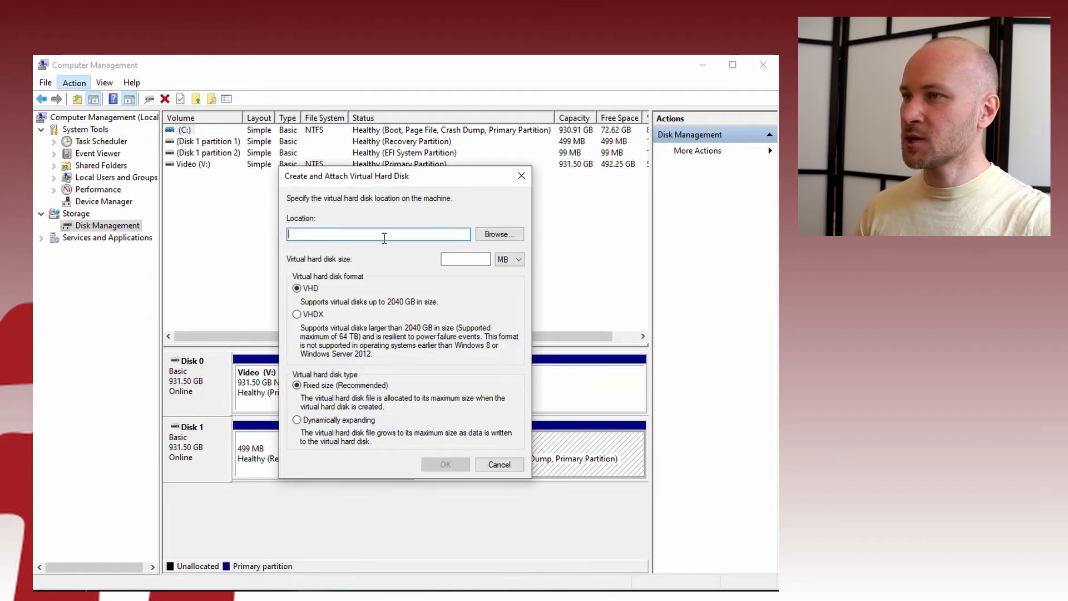
Step: Set the virtual hard disk's location to a file named Test on the Desktop
click(496, 241)
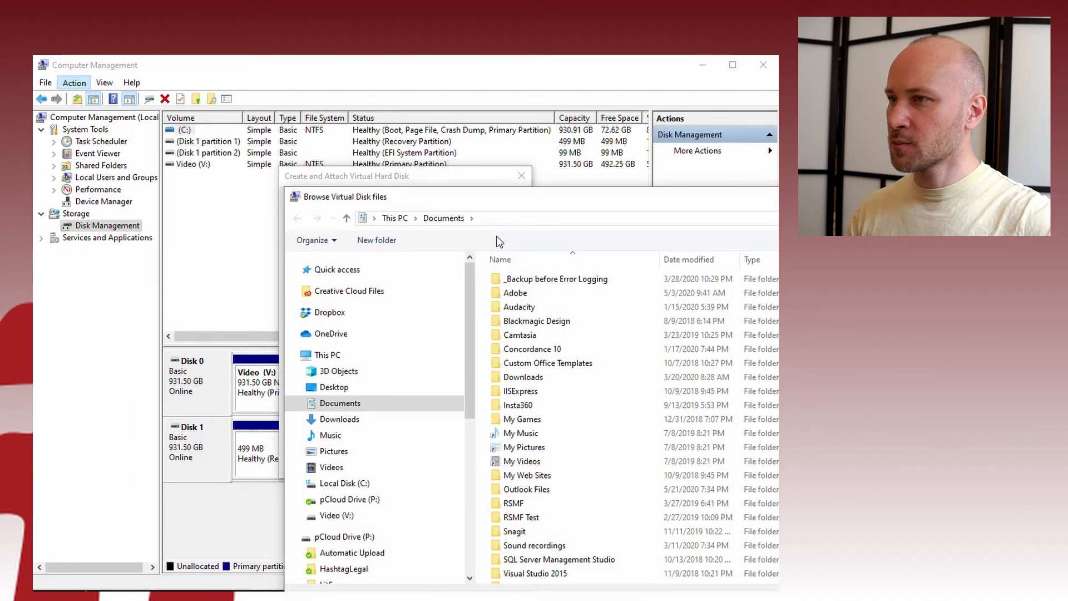
drag(491, 196, 262, 98)
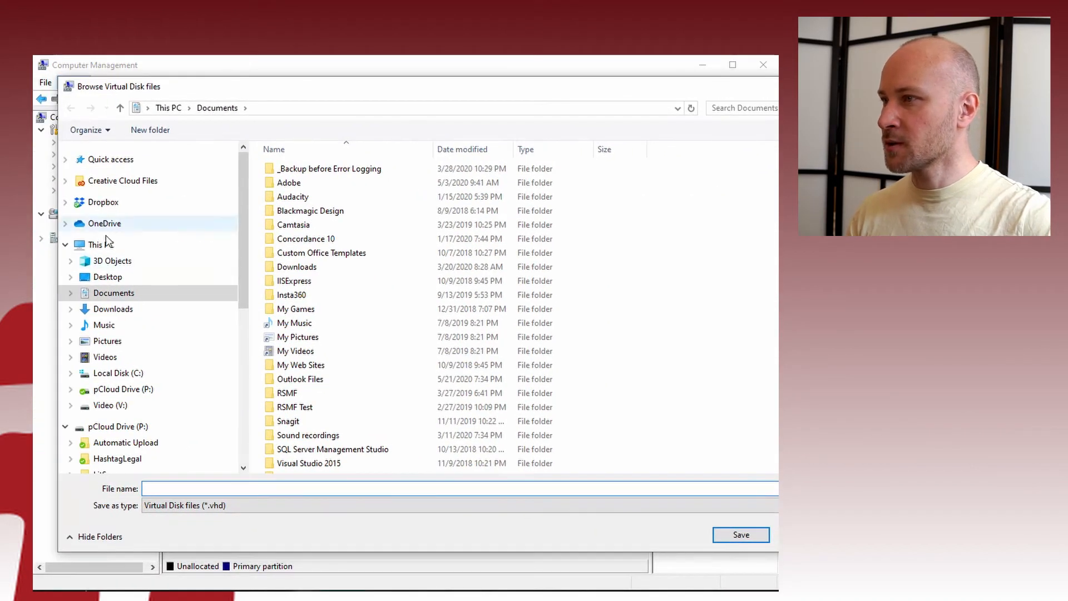
click(106, 276)
text(Test)
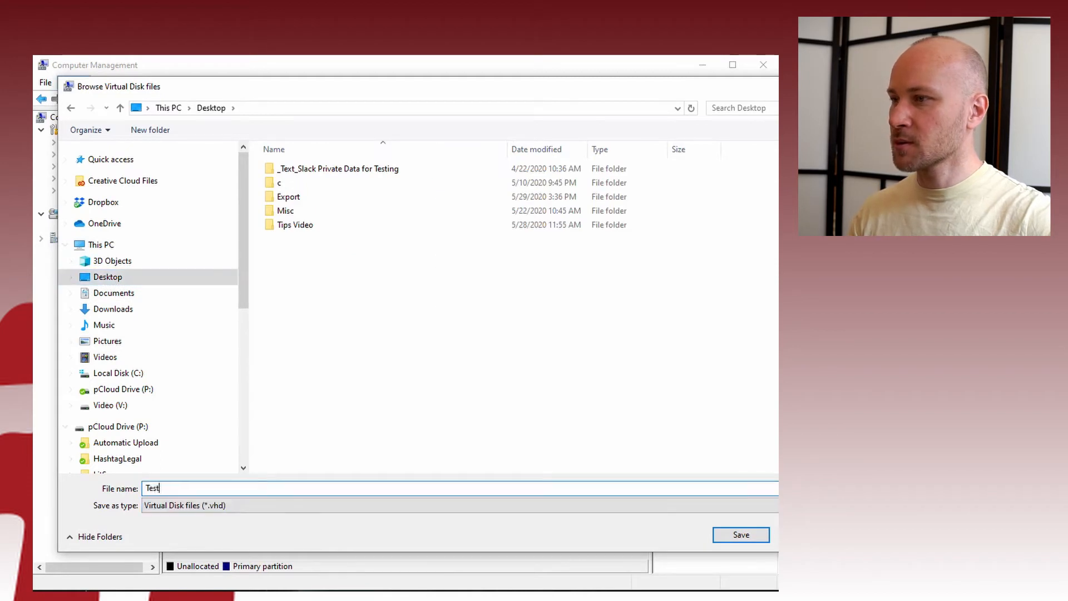
click(747, 539)
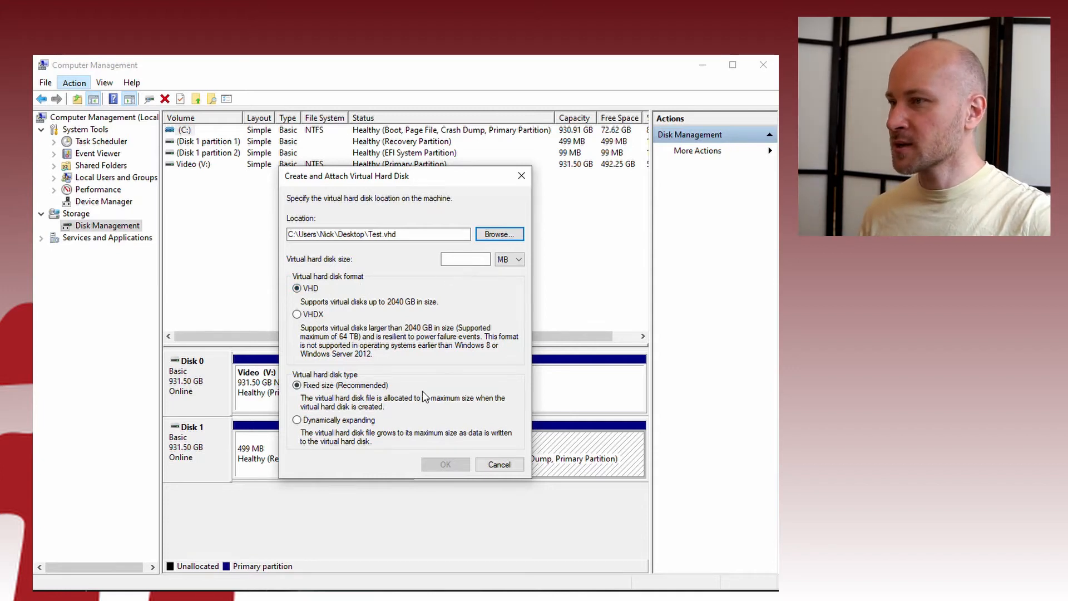
Step: Set the virtual hard disk to dynamically expanding with a size of 50 MB and create it
click(355, 421)
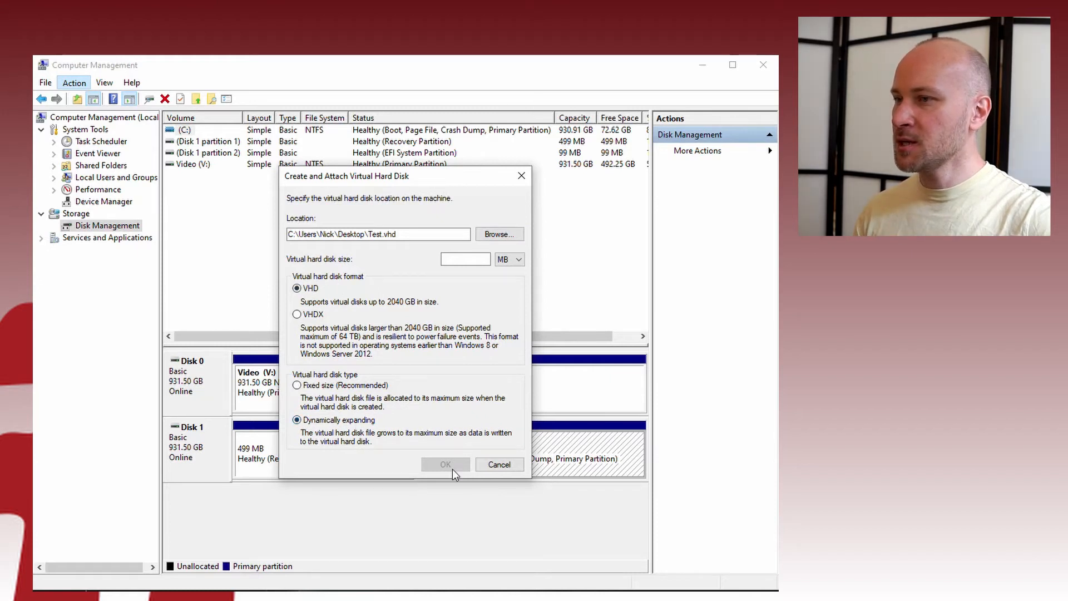
click(461, 259)
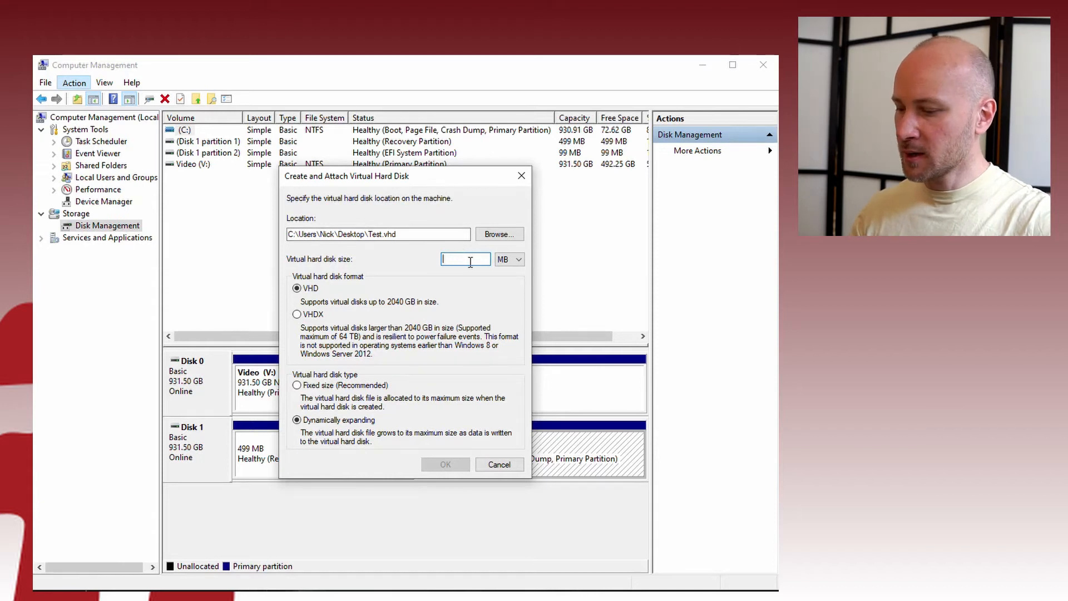
text(50)
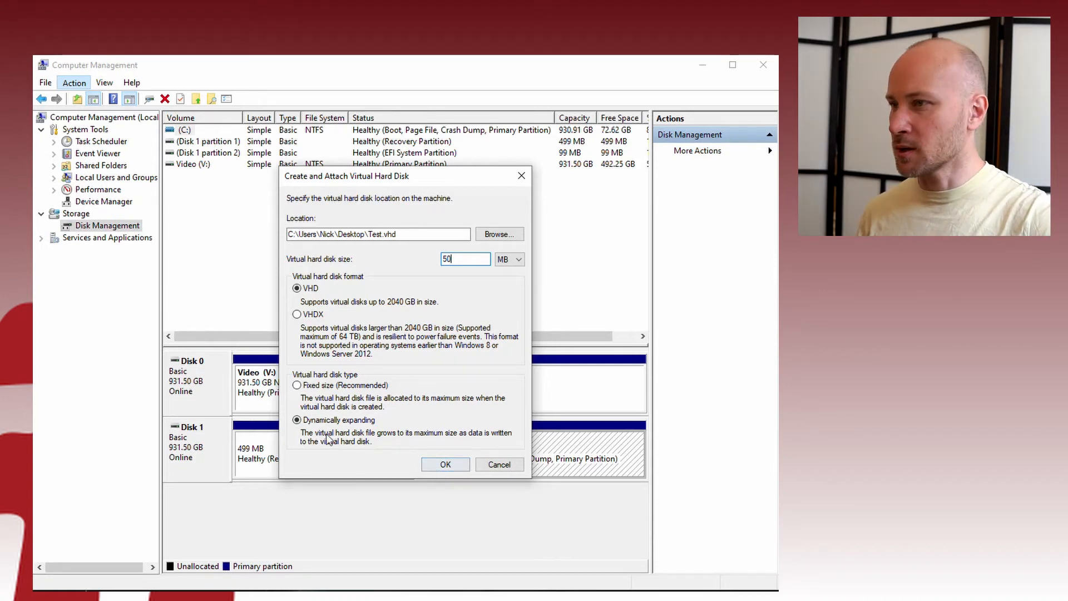
click(436, 466)
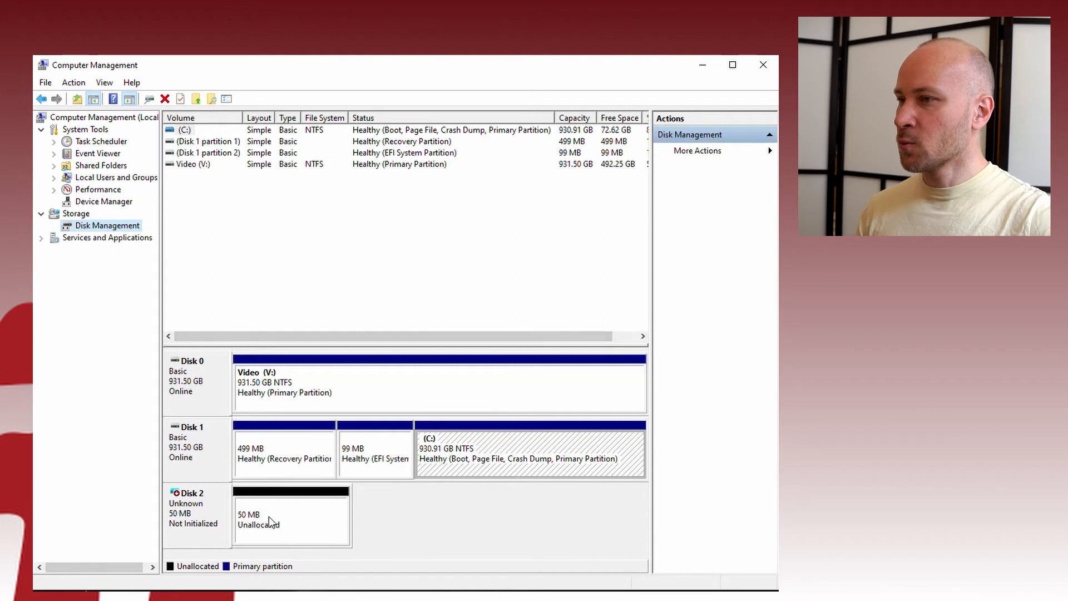
Step: Initialize Disk 2 with the GPT (GUID Partition Table) partition style
click(269, 516)
right_click(263, 517)
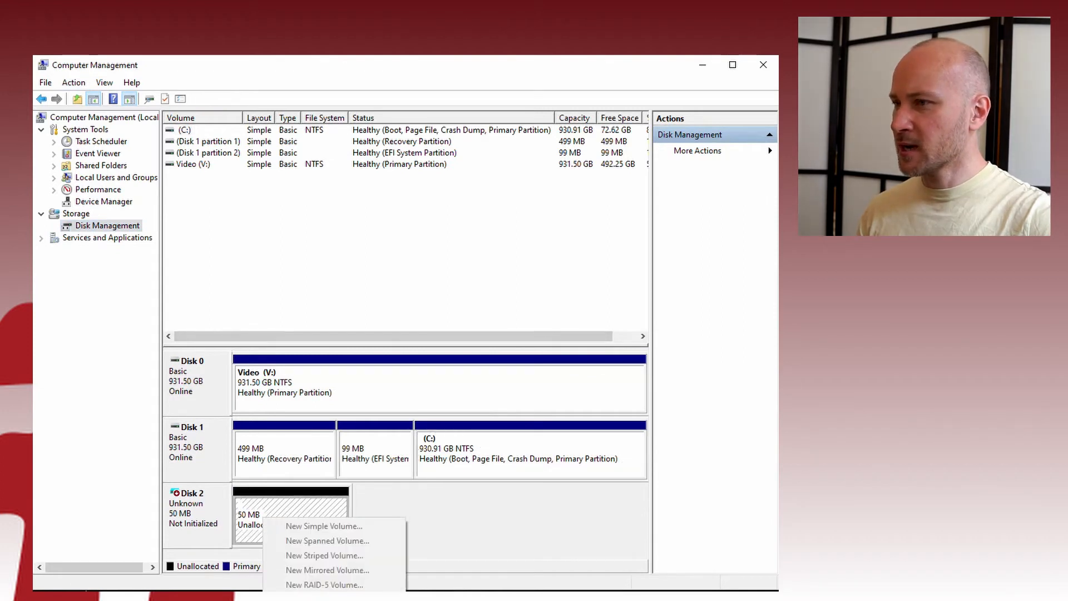
click(211, 526)
right_click(202, 507)
click(213, 519)
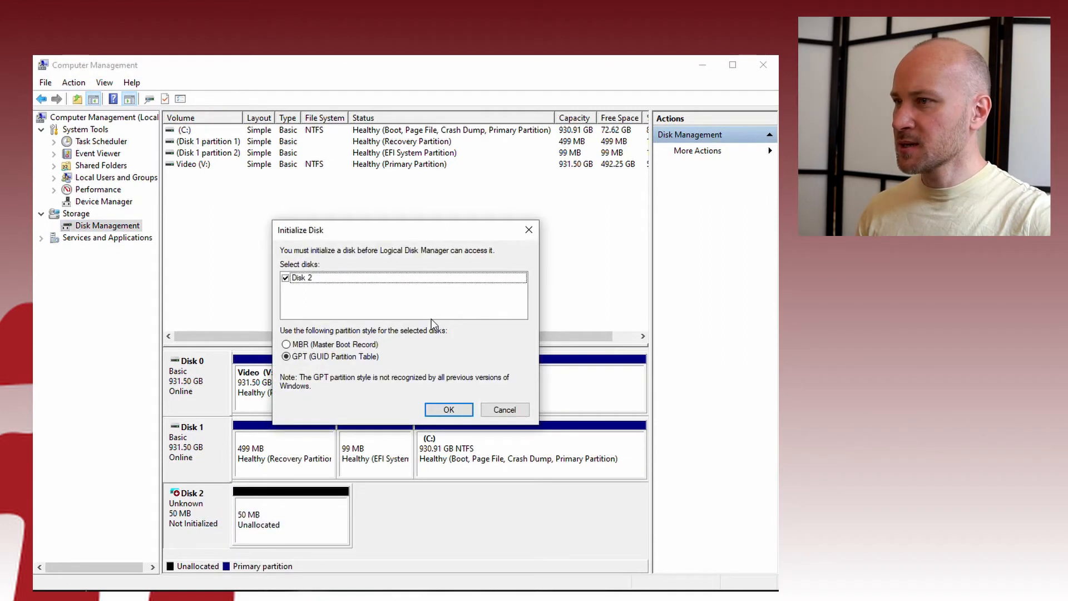
click(435, 405)
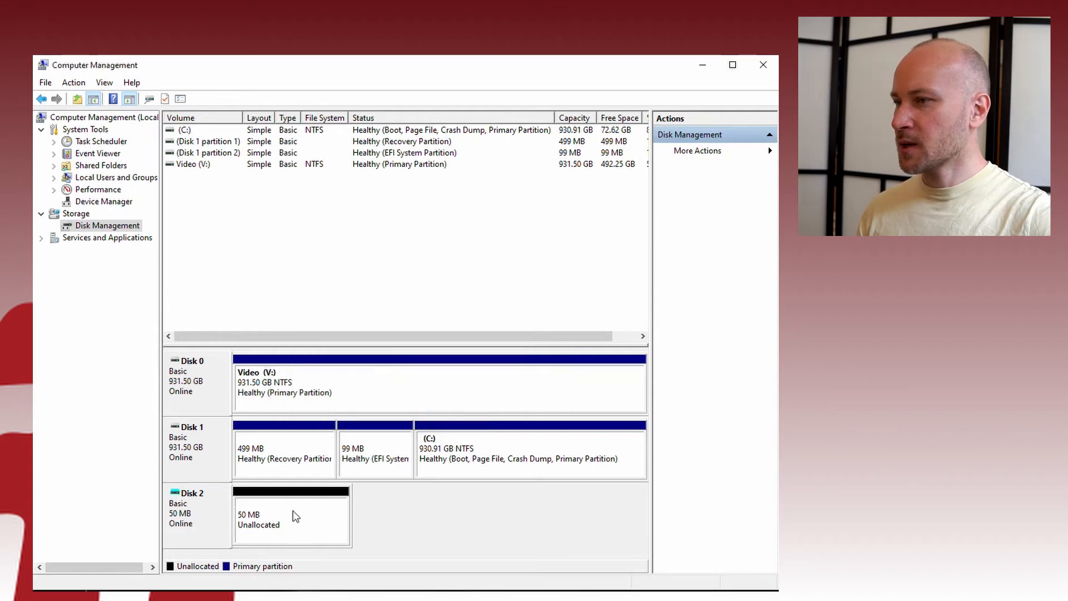
Step: Start a new simple volume on Disk 2's unallocated space, keeping the default size and drive letter D
right_click(292, 510)
click(309, 520)
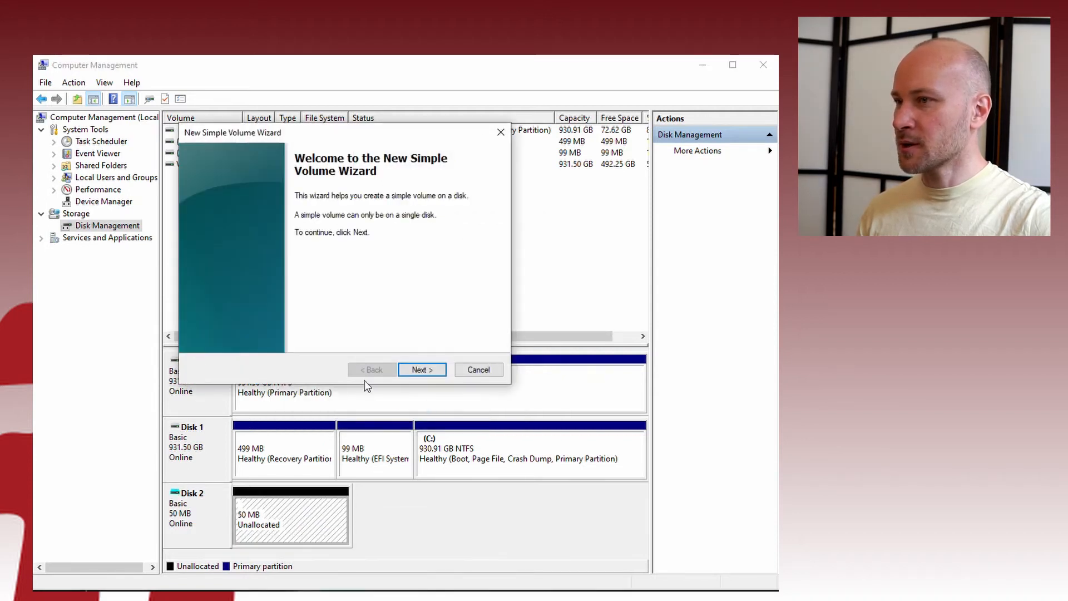
click(413, 370)
click(417, 371)
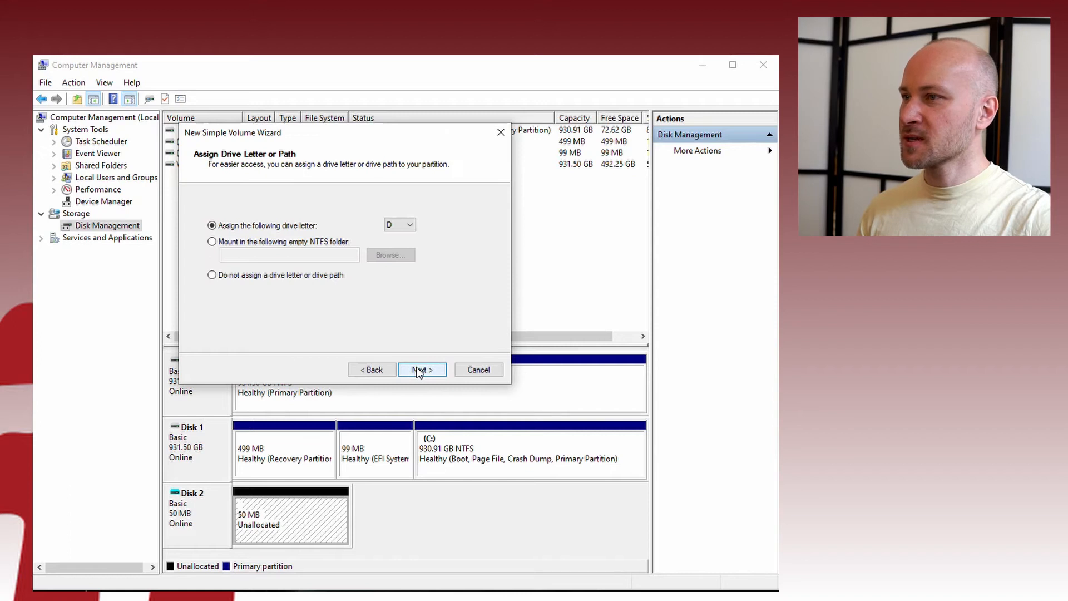
click(419, 371)
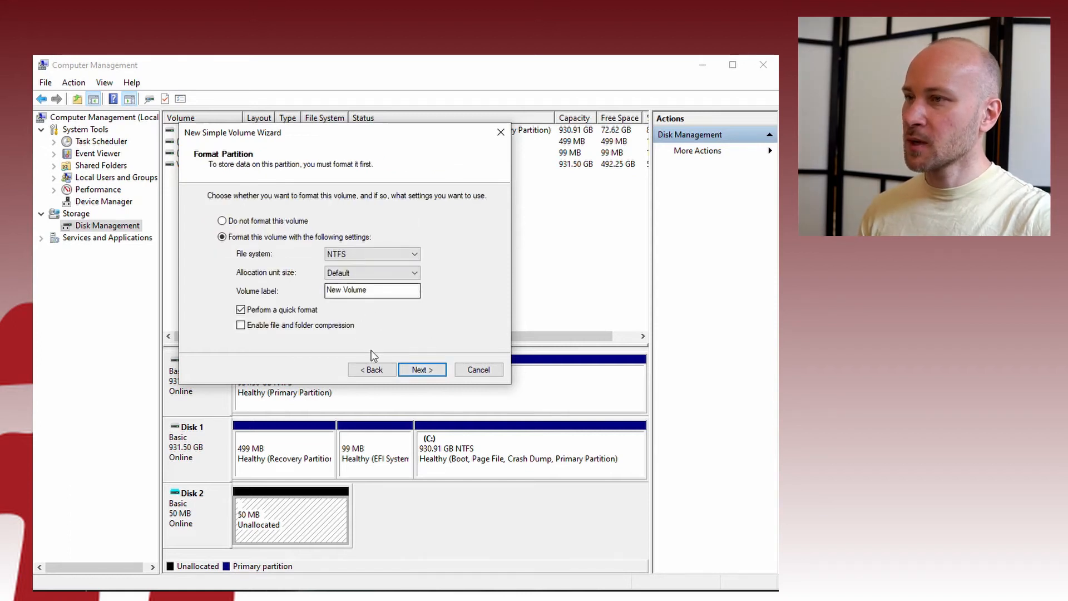
Step: Label the new volume toFTP, keep the NTFS quick format settings, and finish creating it
drag(380, 290, 301, 290)
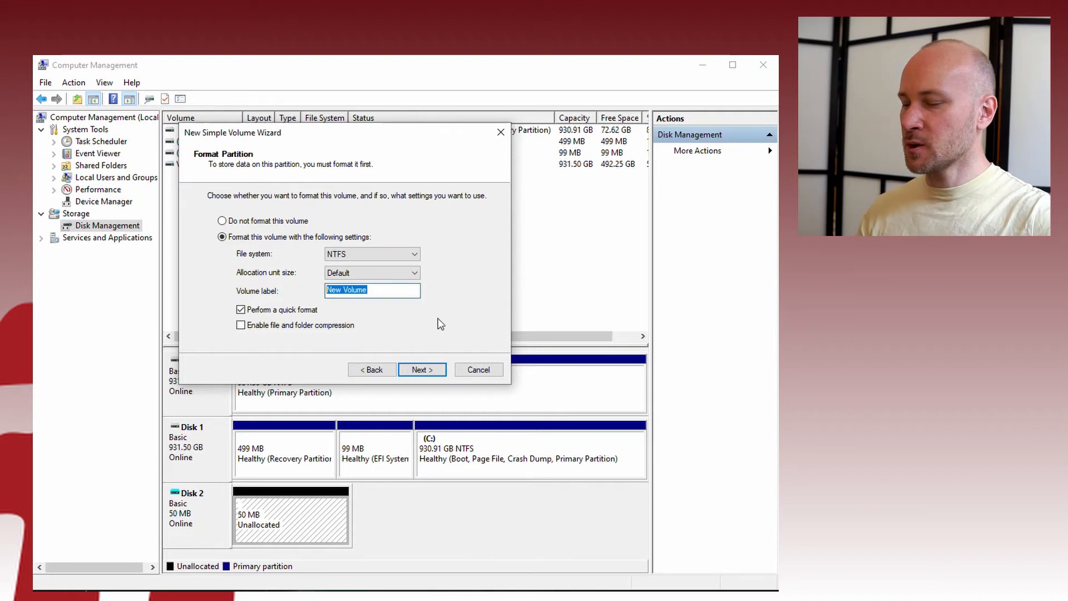
text(toF)
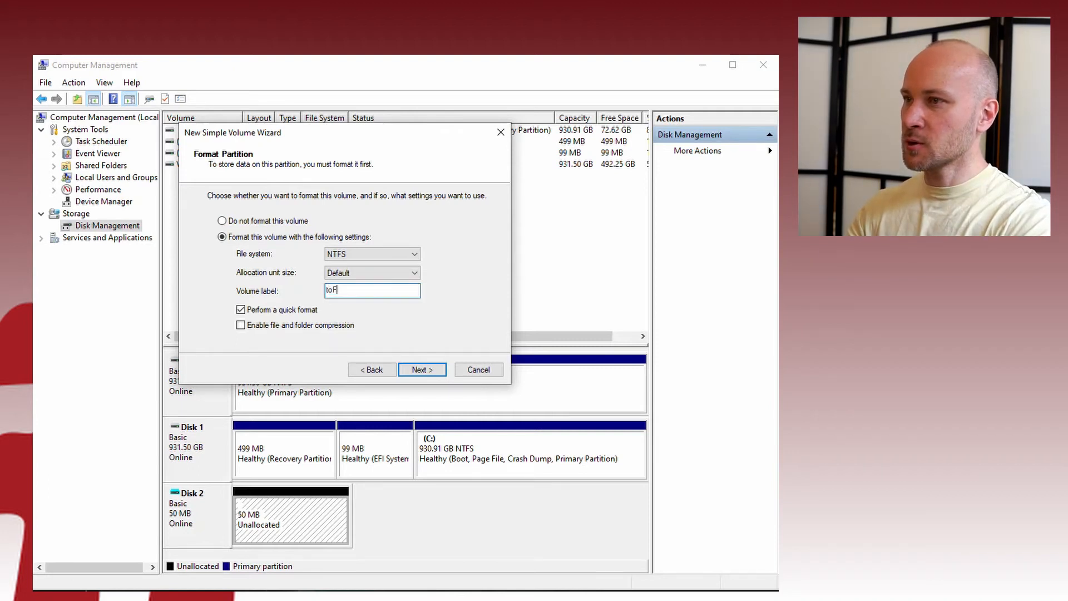
text(TP)
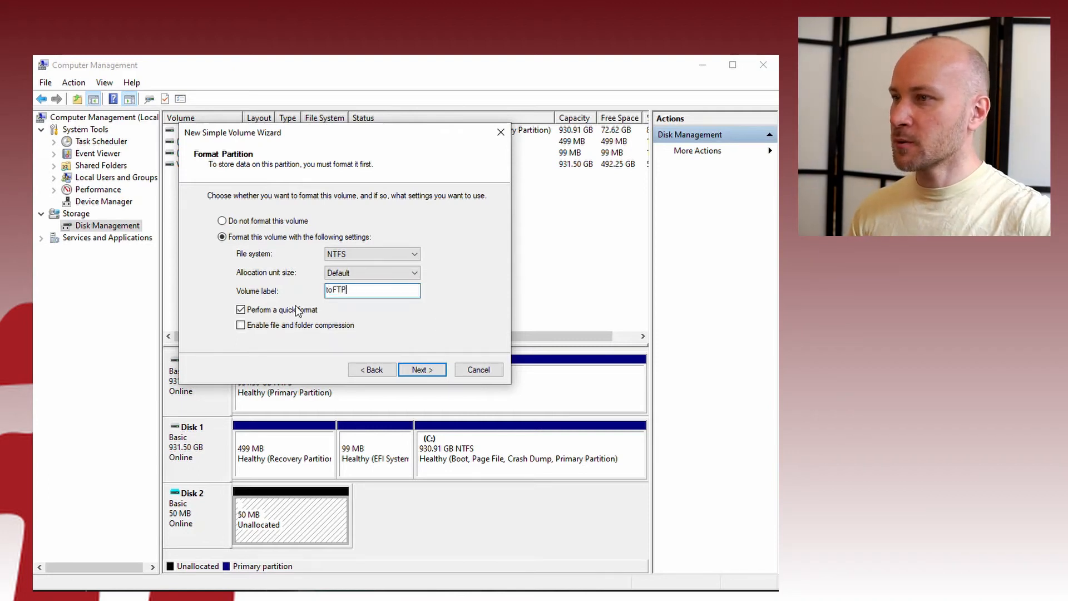
click(420, 369)
click(420, 369)
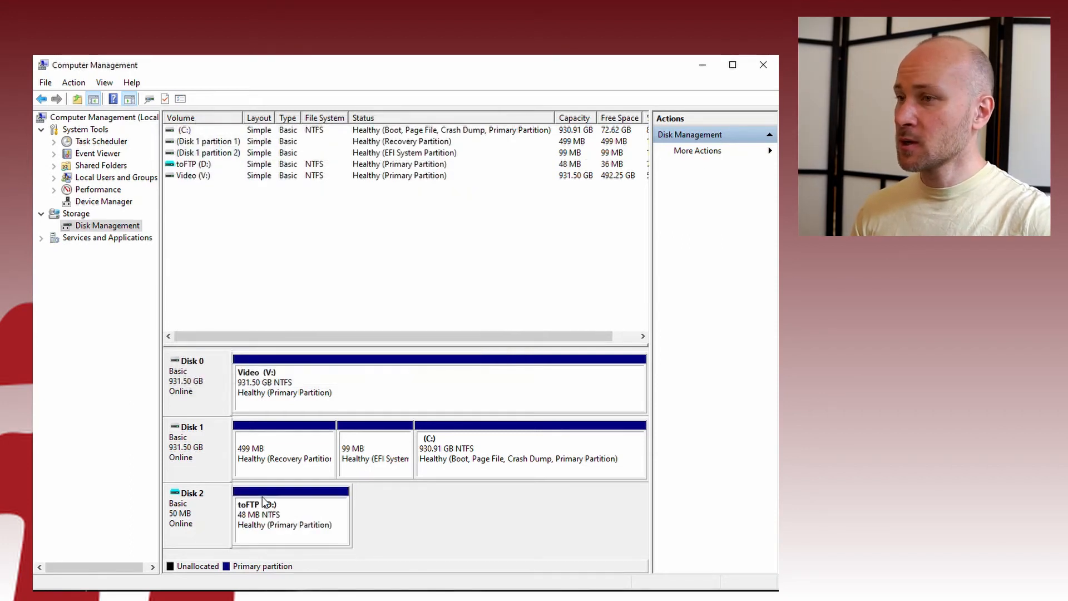
click(278, 518)
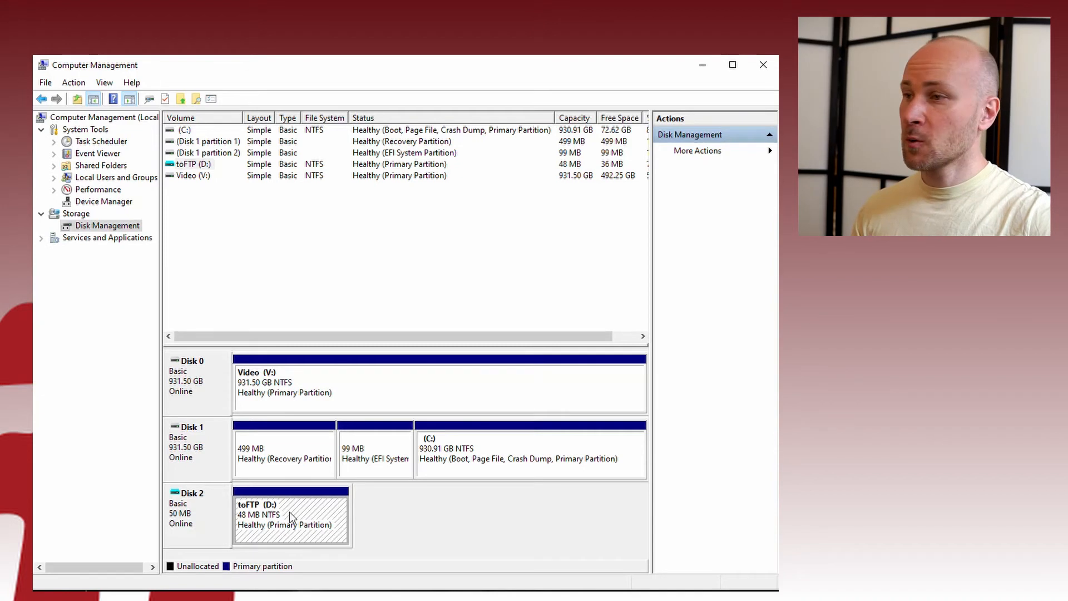
click(381, 518)
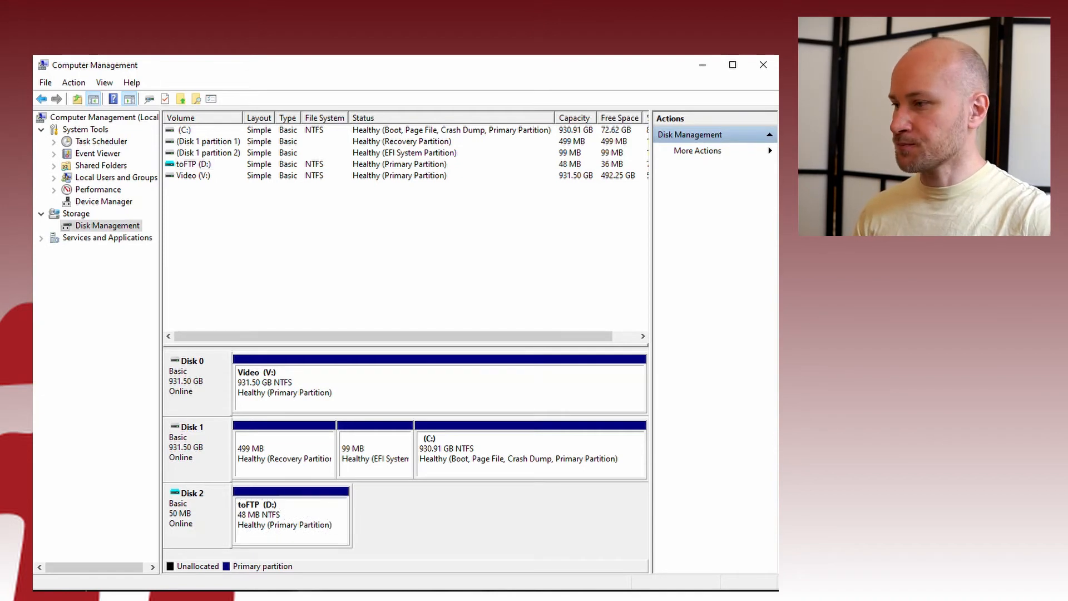
Step: Switch to File Explorer and look through the nested long-named subfolders of V:\LongPath, returning to LongPath
key(alt+Tab)
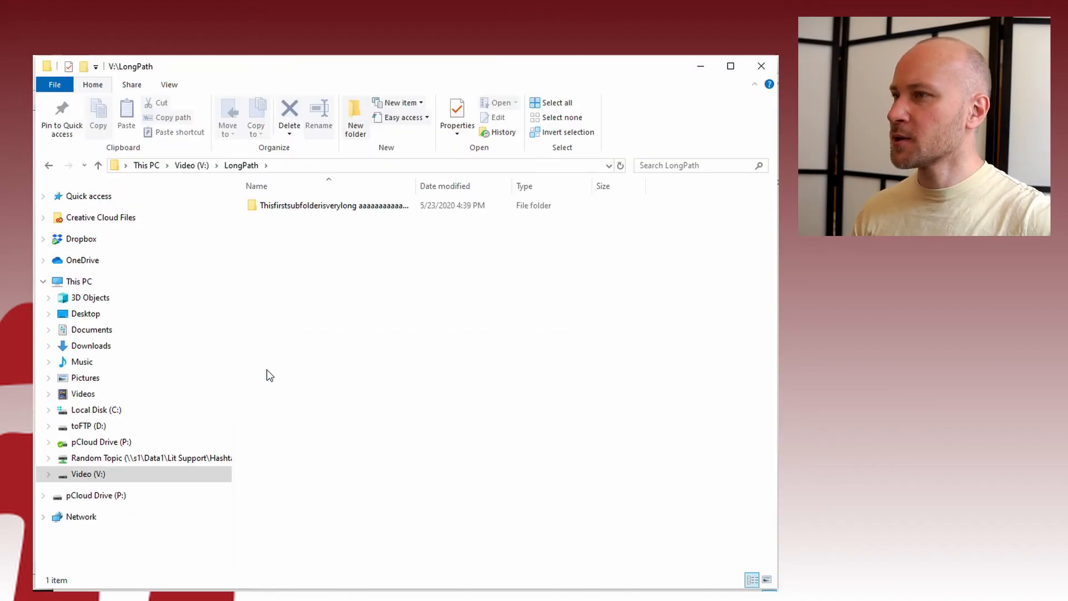
double_click(300, 213)
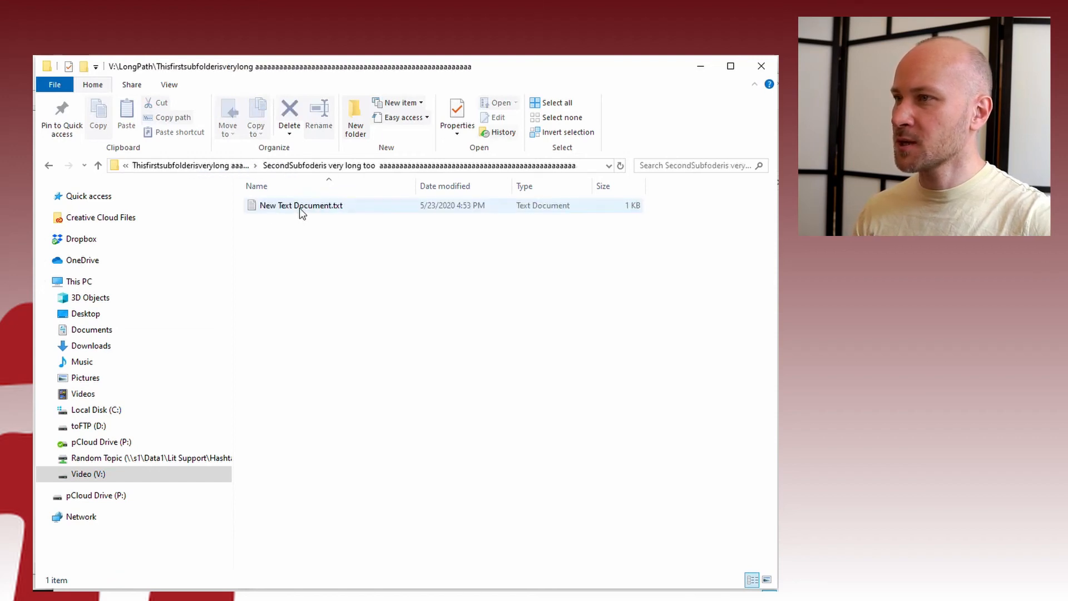
key(BackSpace)
key(BackSpace)
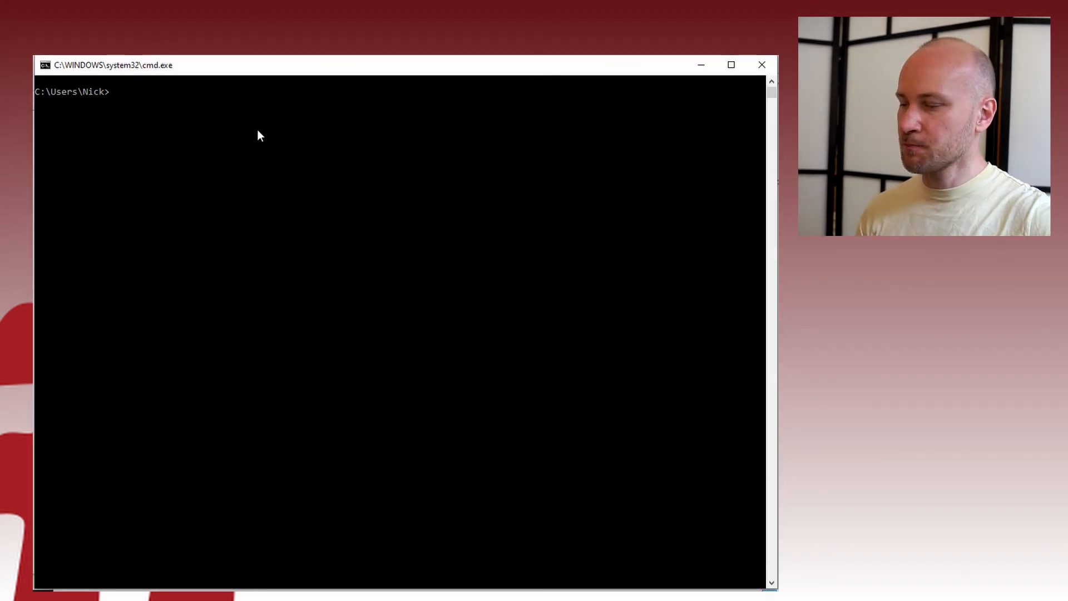
Step: In Command Prompt, change to the V: drive and run robocopy /e "v:\LongPath" D: to copy the folder's contents
text(v:)
key(Return)
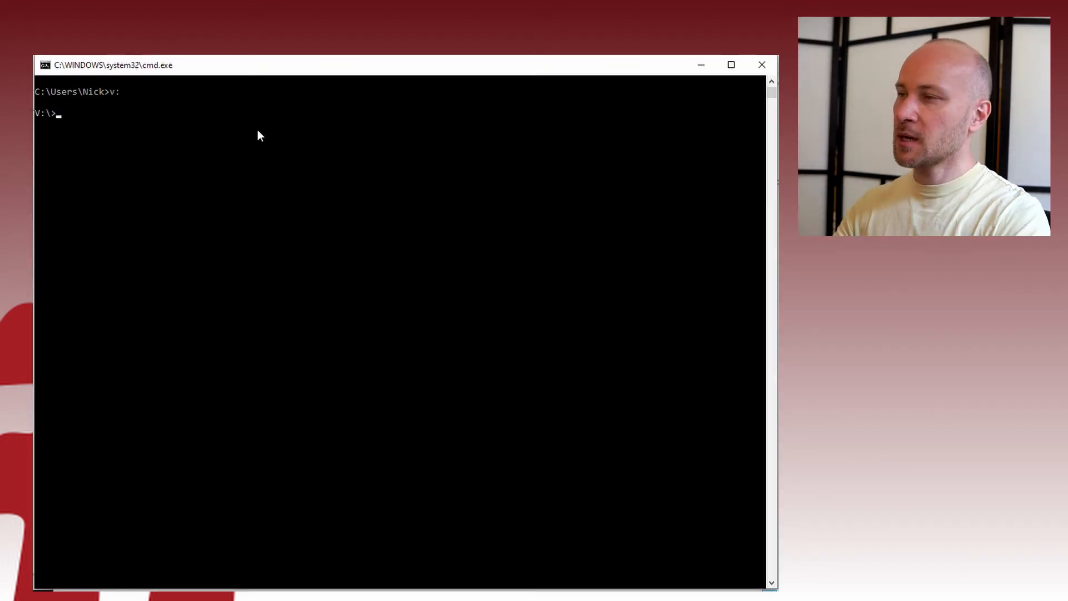
text(robocop)
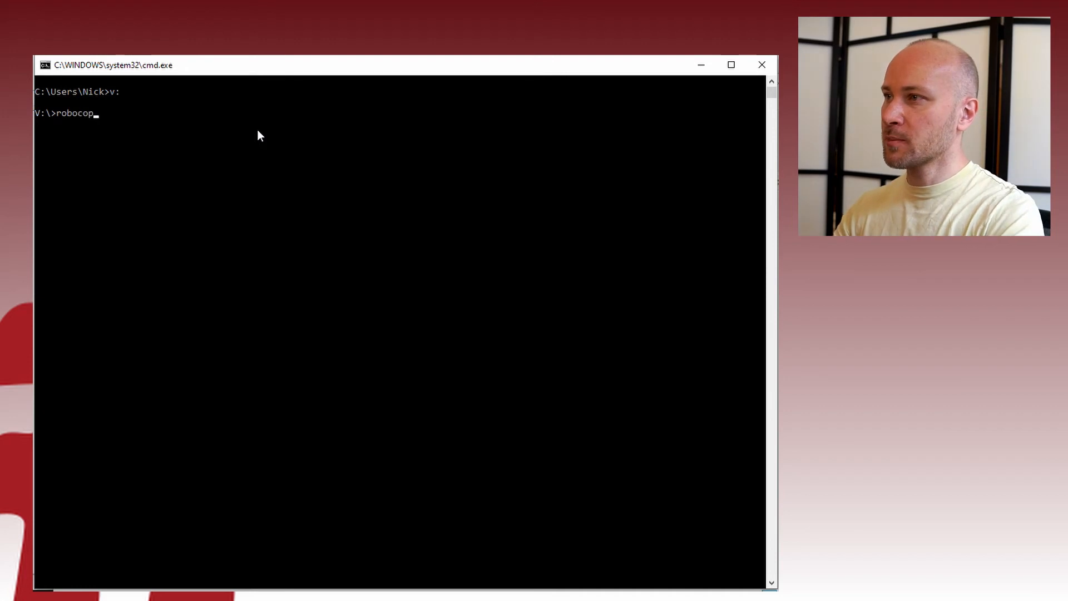
text(y /e ")
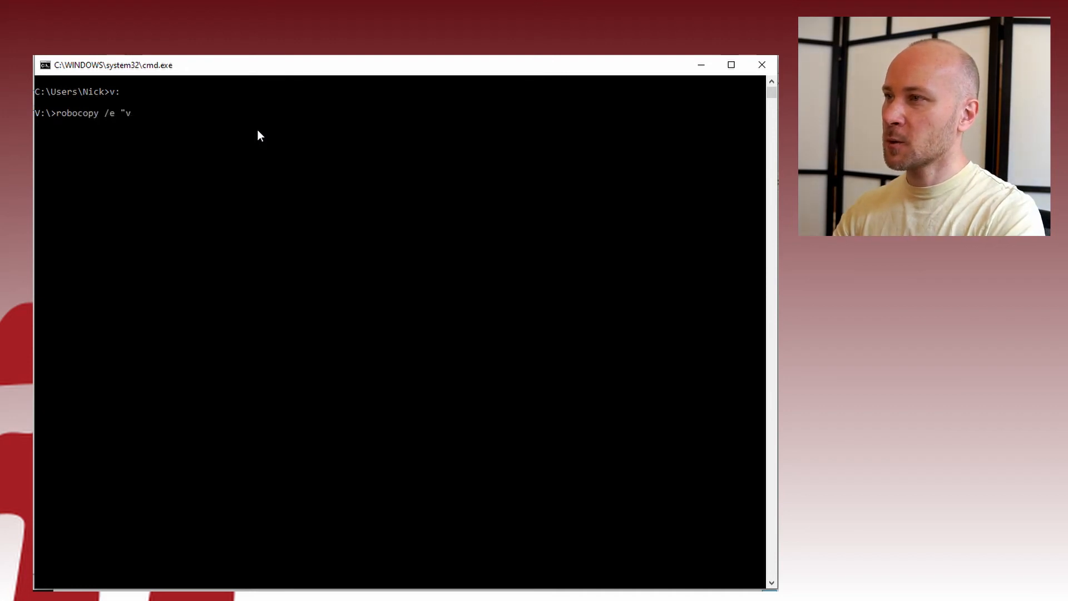
text(v:\Lon)
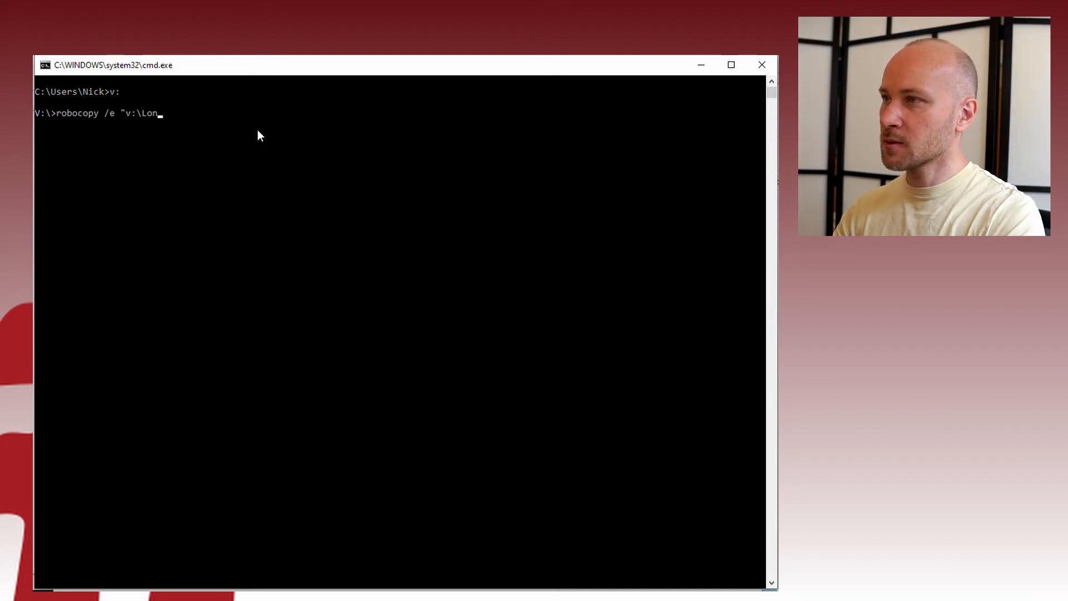
text(gPath" )
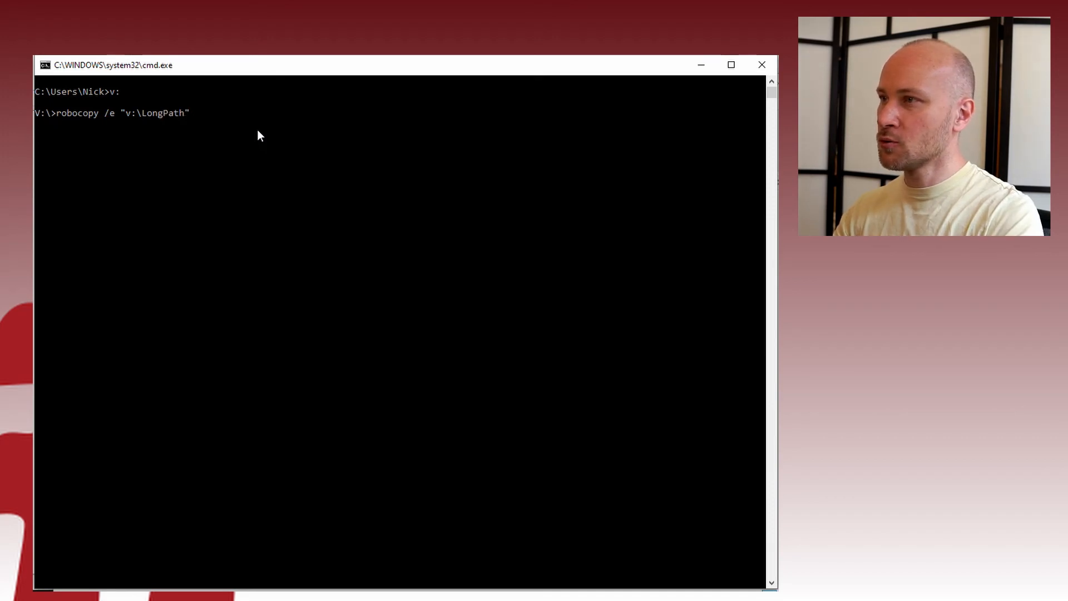
text(D:)
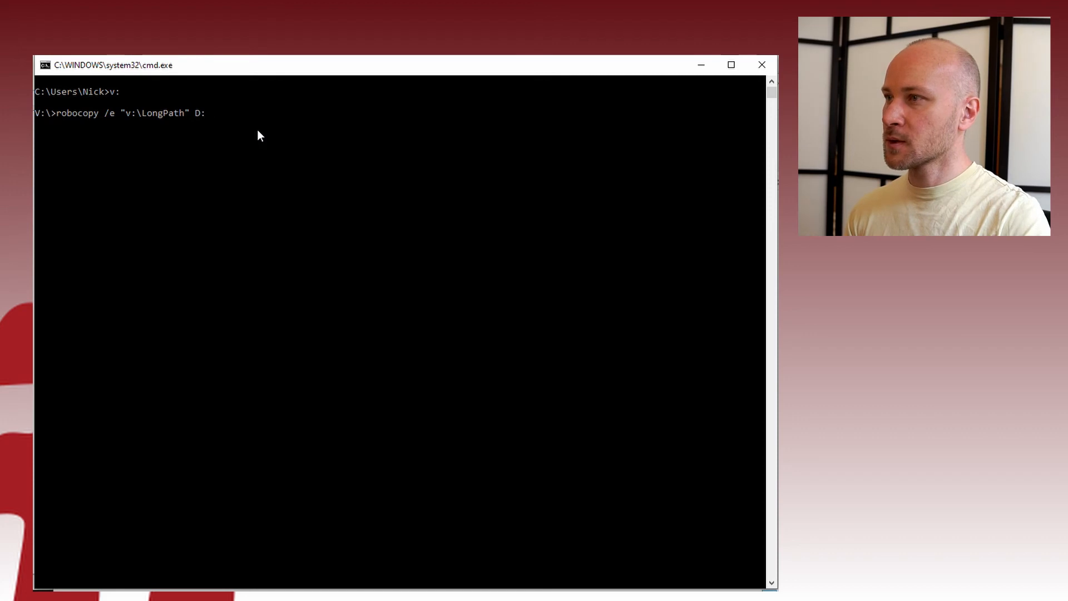
key(Return)
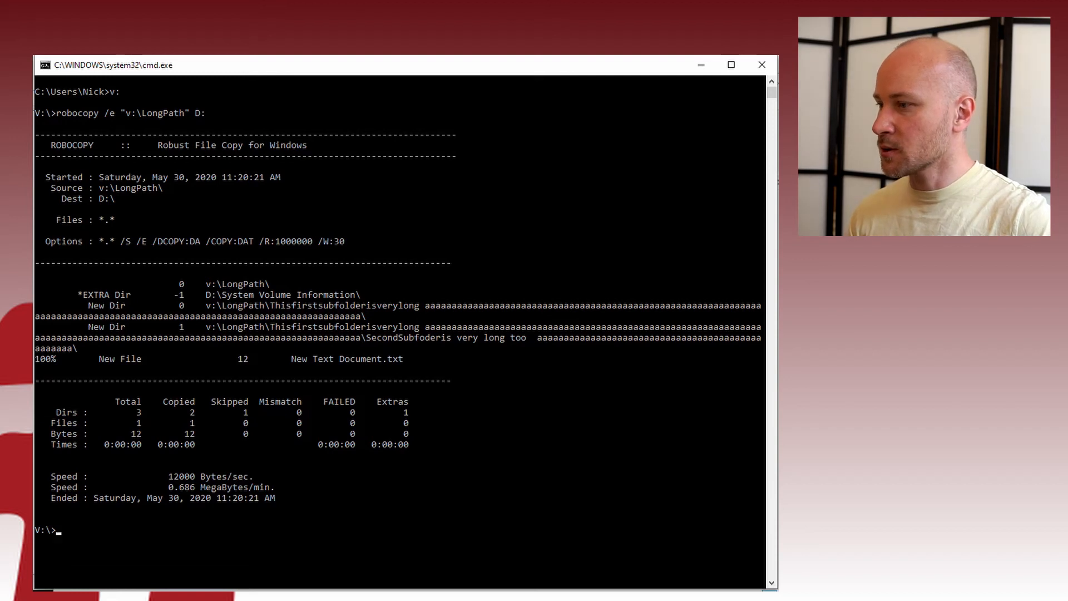
Step: Switch to File Explorer and check the copied long-named subfolder on toFTP (D:), returning to the drive's root
key(alt+Tab)
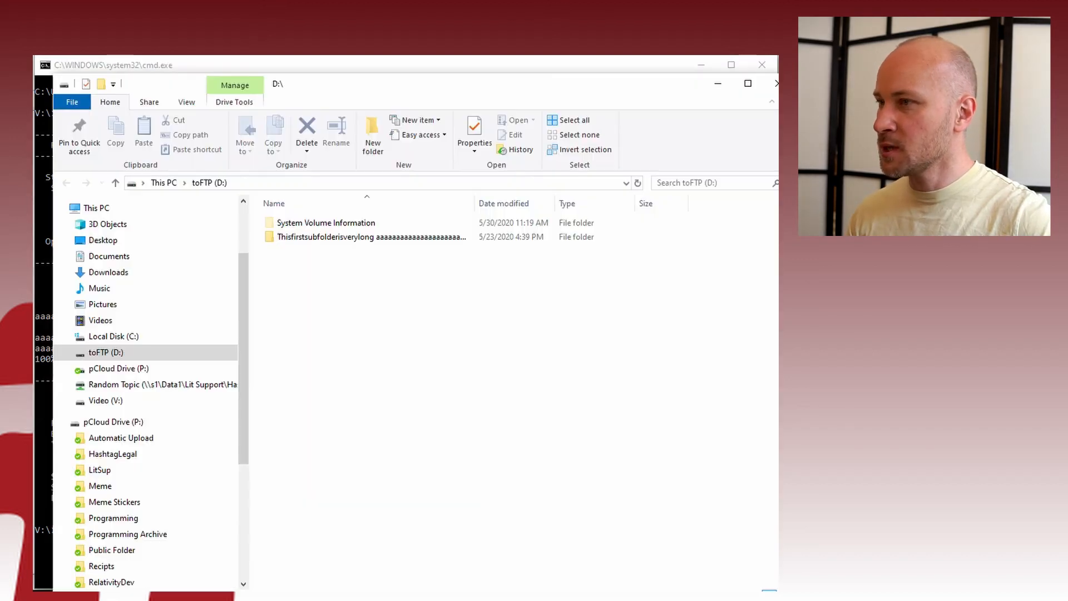
click(338, 242)
double_click(337, 239)
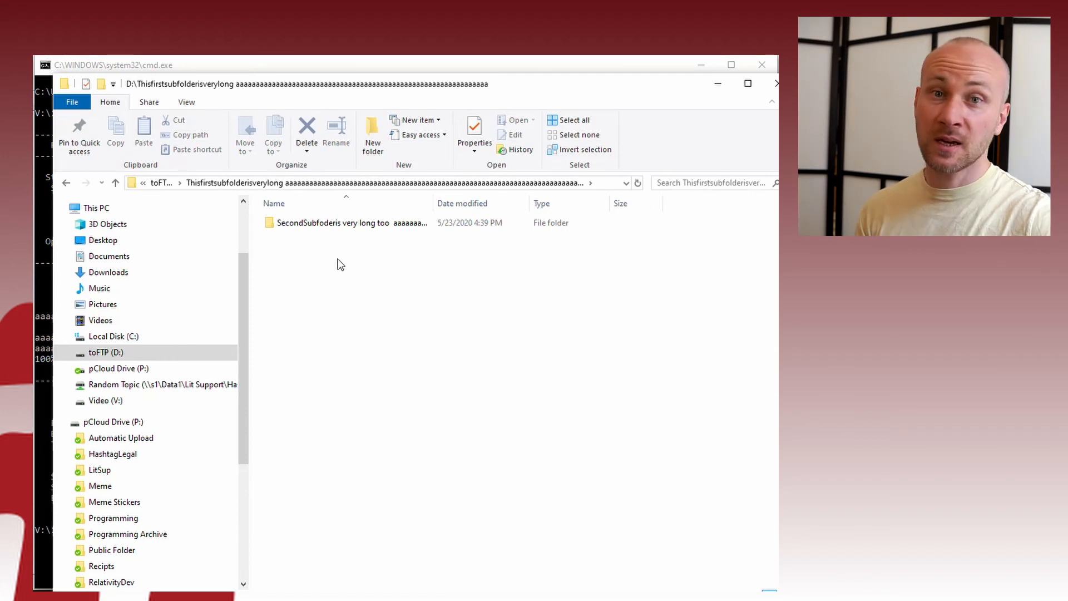
key(alt+Left)
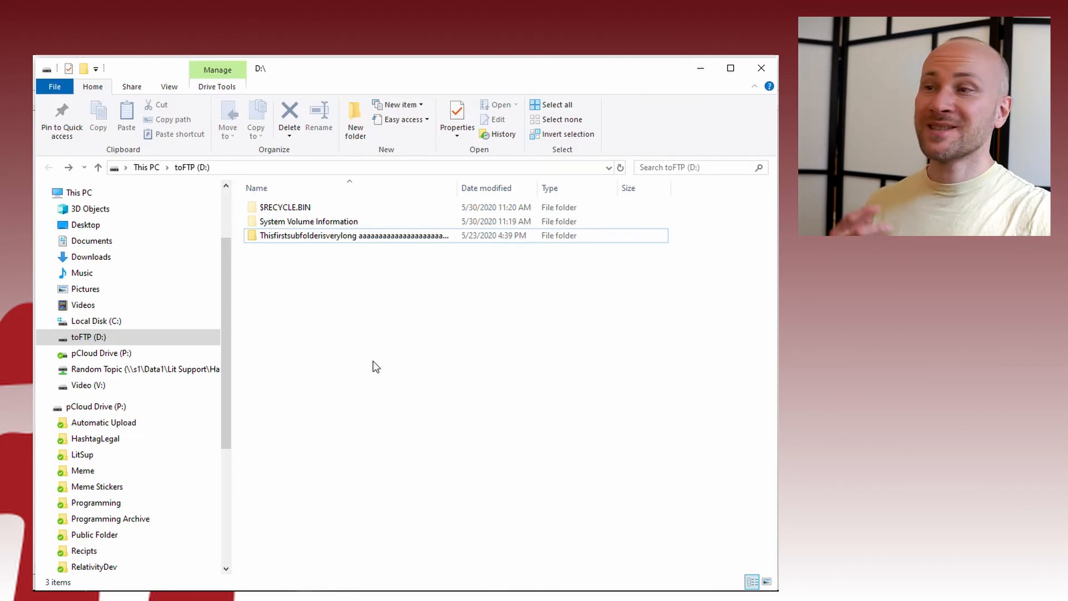
Step: Eject the toFTP (D:) drive to detach the virtual hard disk
right_click(103, 341)
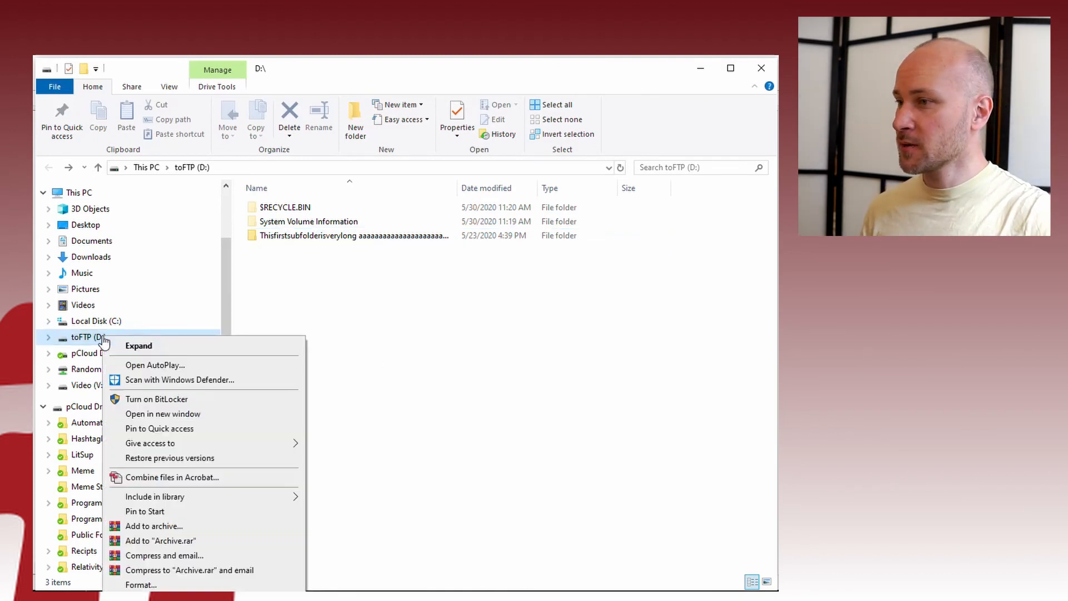
click(346, 377)
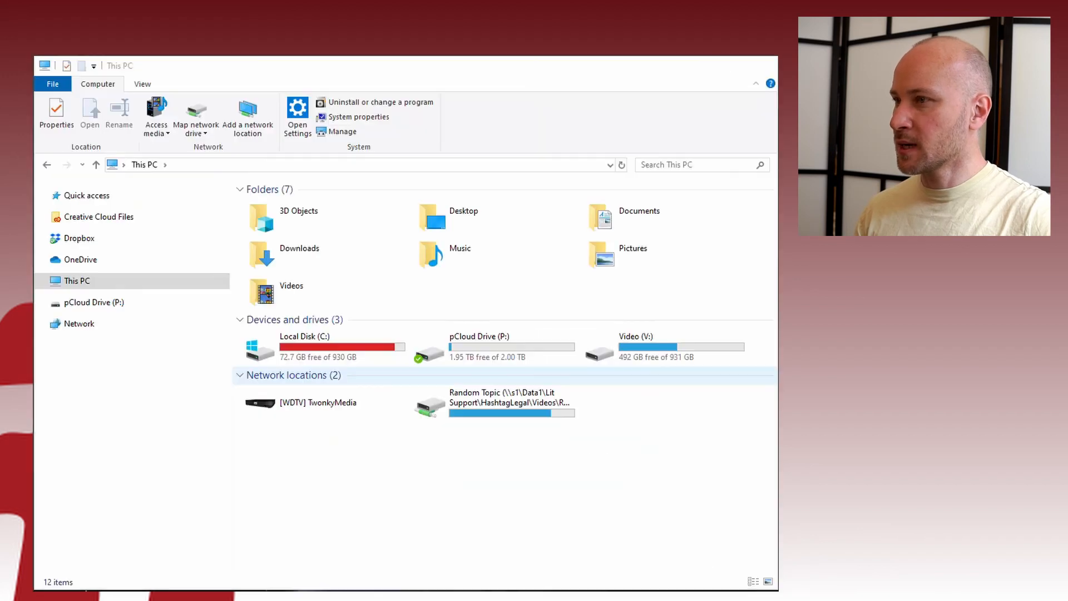
Step: Open the Desktop folder from This PC and examine the details of the Test.vhd file
double_click(437, 219)
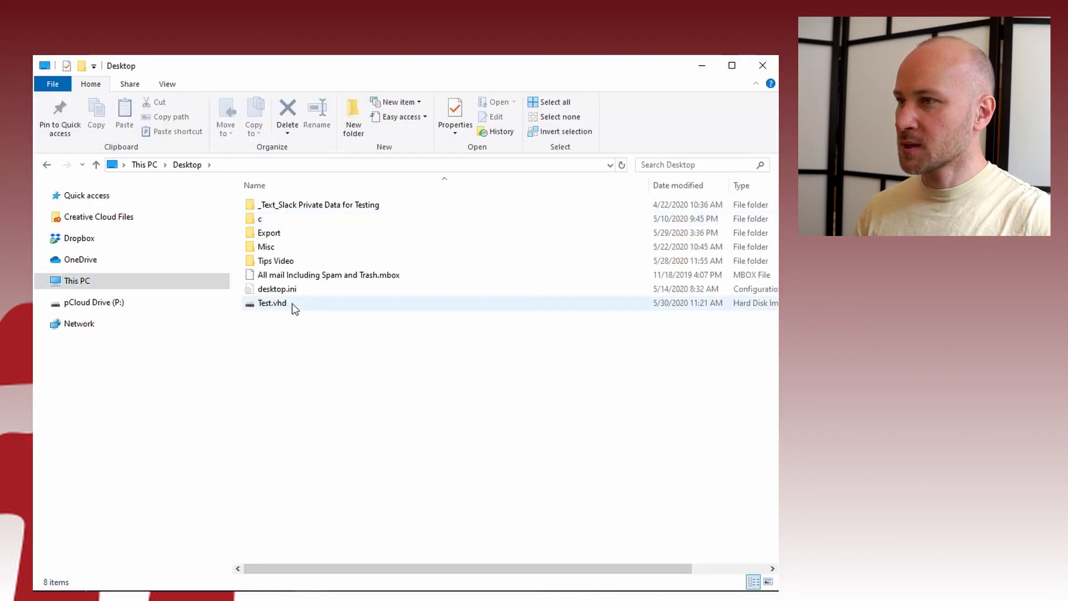
click(292, 302)
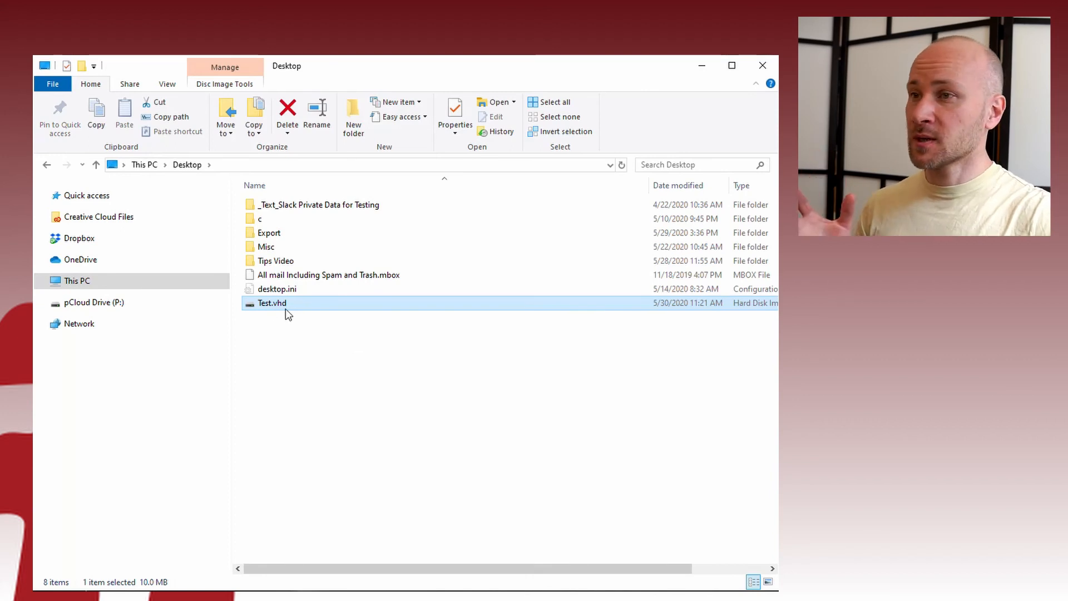
drag(591, 568, 348, 375)
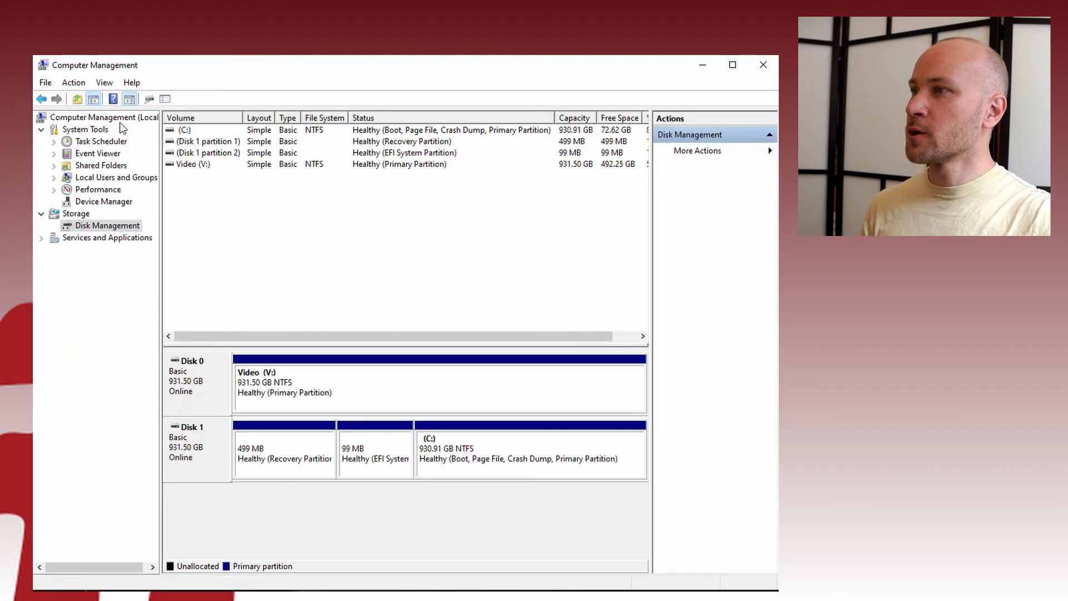
Step: In Computer Management, start attaching an existing virtual hard disk and choose Test.vhd from the Desktop as its location
click(76, 84)
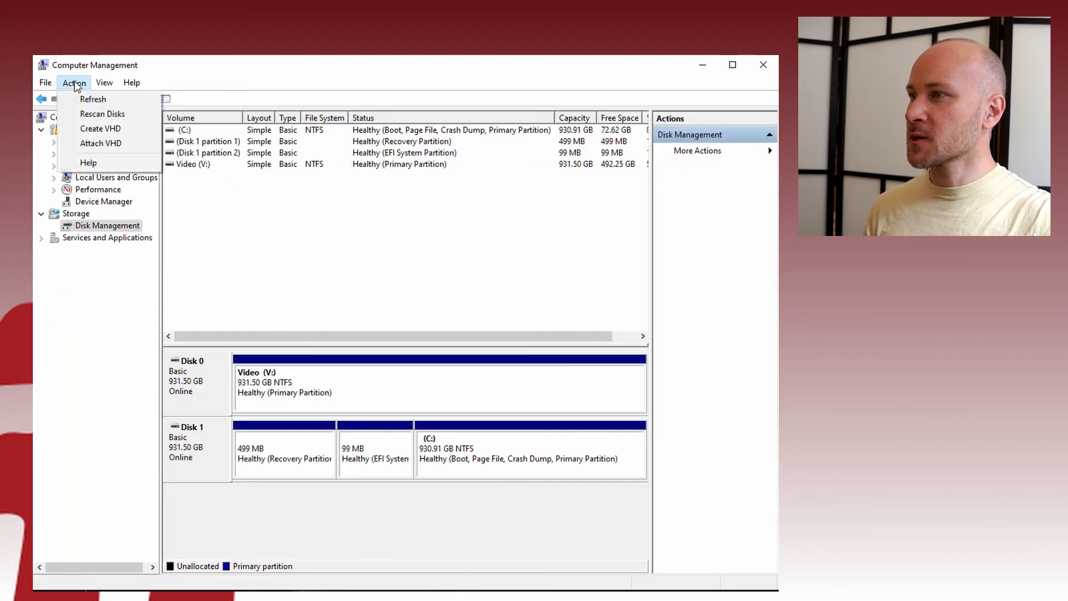
click(107, 146)
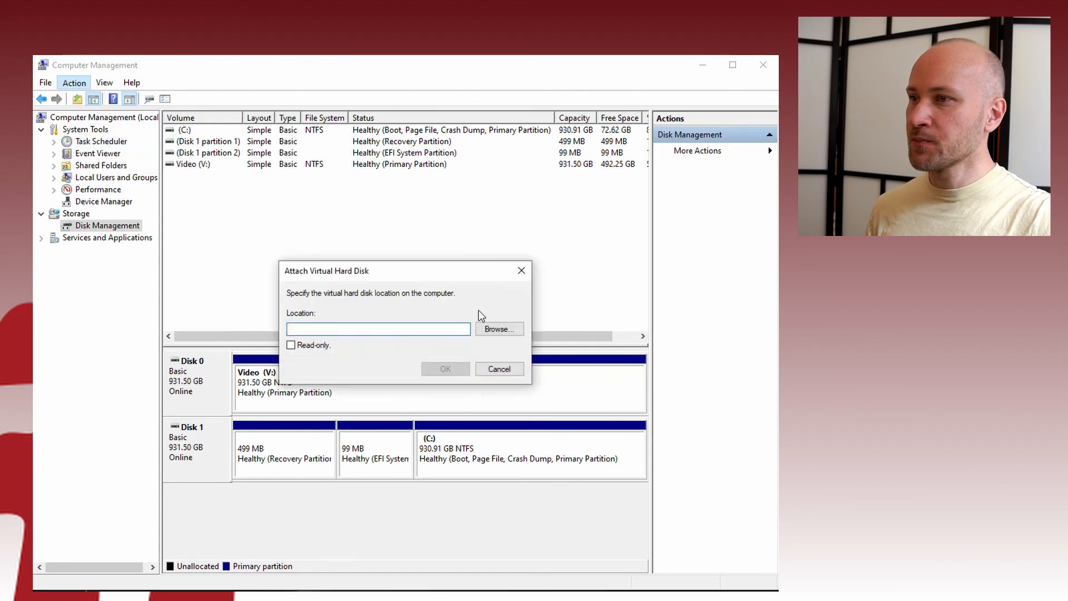
click(503, 332)
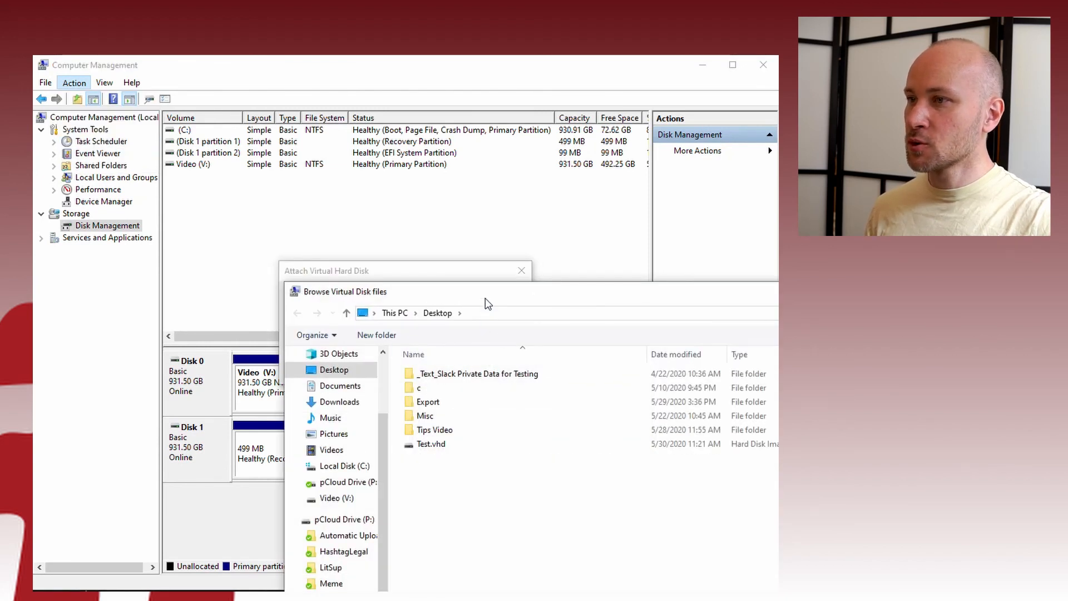
drag(487, 298, 407, 184)
click(357, 332)
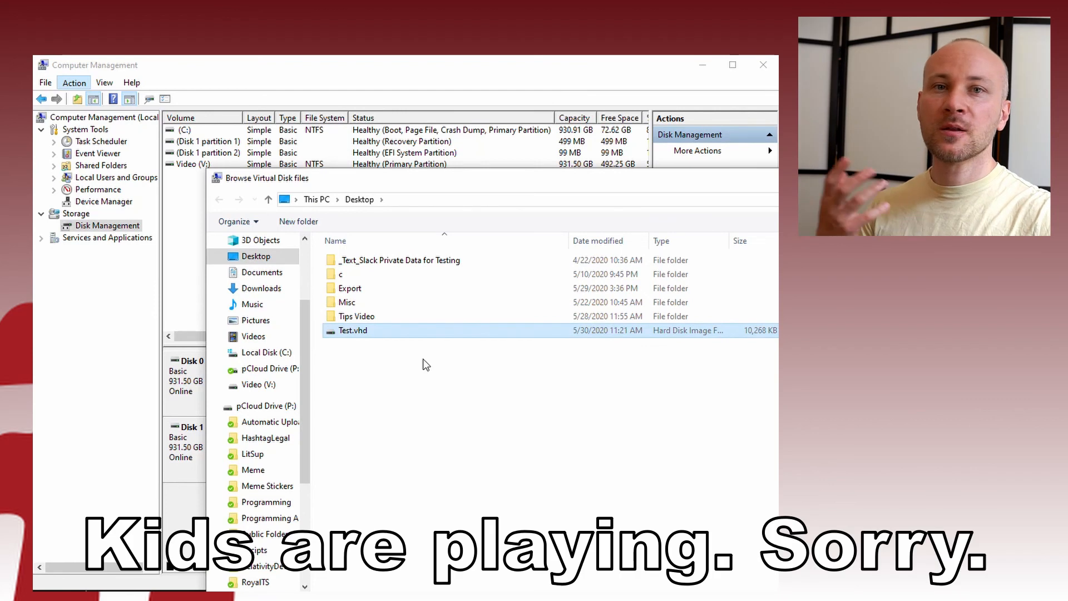